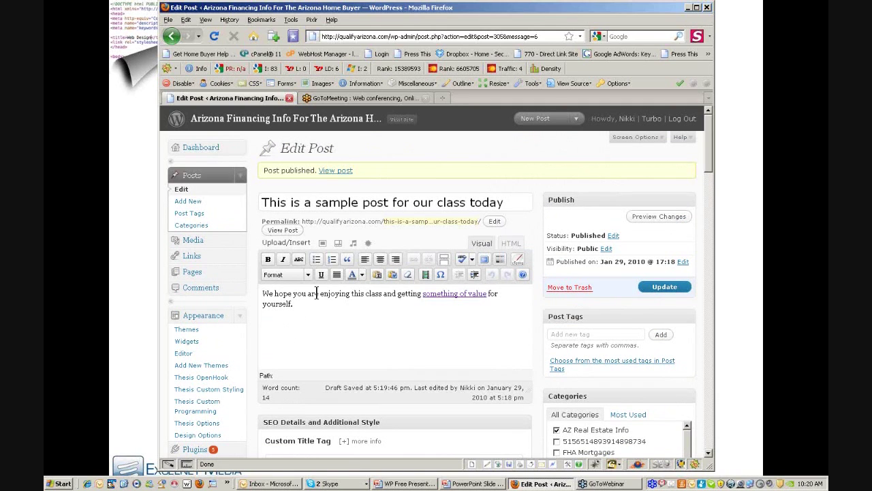
# Make the words "enjoying this class" in the post body bold and italic
pyautogui.moveTo(321, 293); pyautogui.dragTo(383, 297)
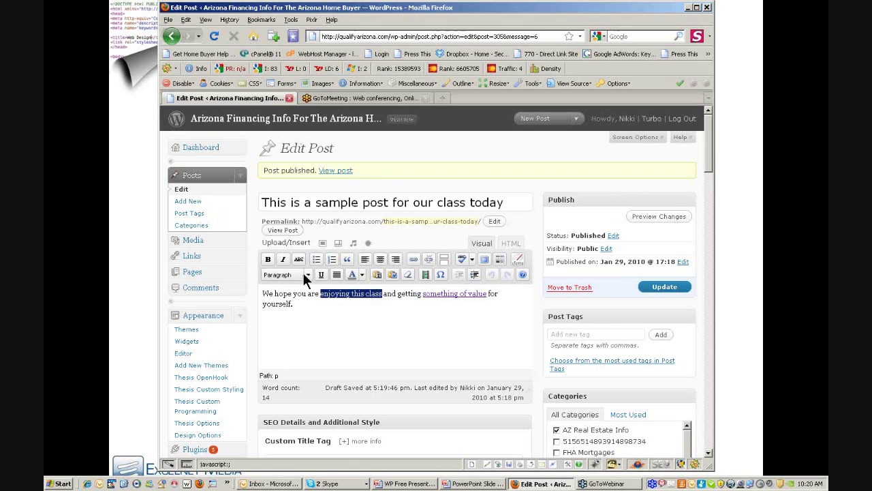
pyautogui.click(268, 259)
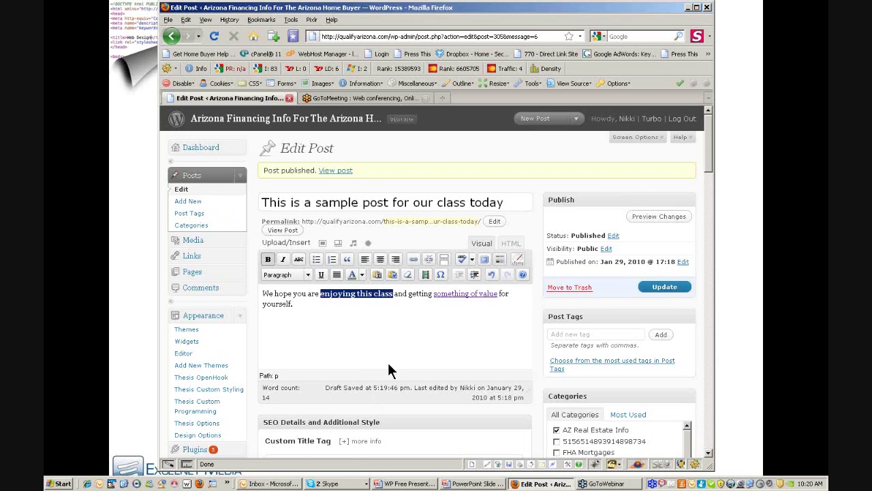
pyautogui.click(283, 260)
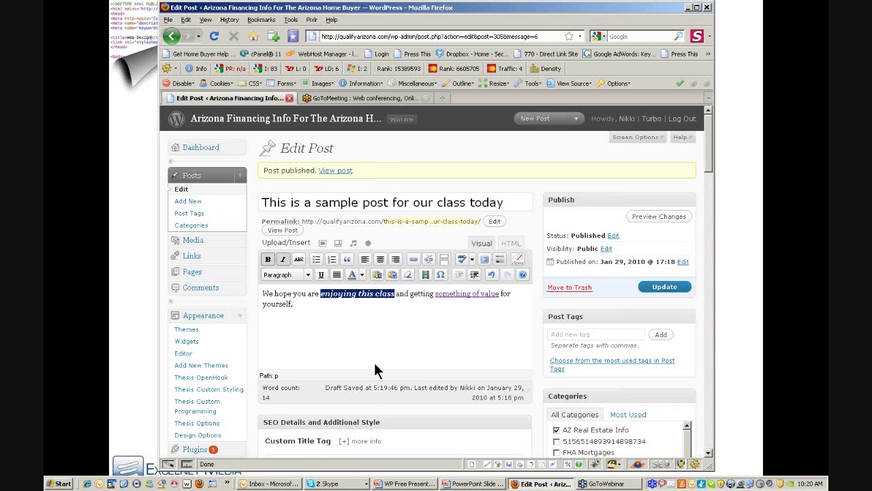
# Add a new paragraph reading "Reasons for using WordPress:" below the post's opening sentence
pyautogui.click(304, 304)
pyautogui.press('Return')
pyautogui.press('Return')
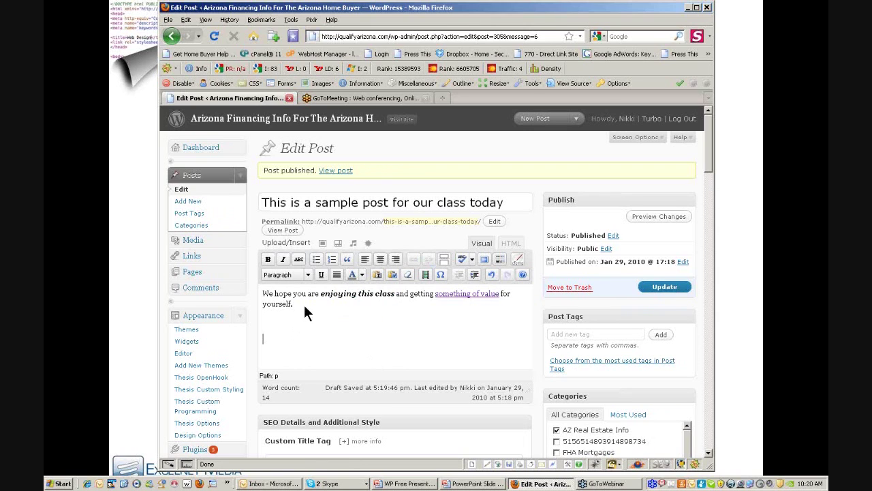
pyautogui.press('BackSpace')
pyautogui.write('RE')
pyautogui.press('BackSpace')
pyautogui.write('ease')
pyautogui.write('o')
pyautogui.write('ns for using')
pyautogui.write(' Wor')
pyautogui.write('dPress:')
pyautogui.press('Return')
# Add a bulleted list with the items Easy, DIY and No Programming needed, and update the published post
pyautogui.click(319, 259)
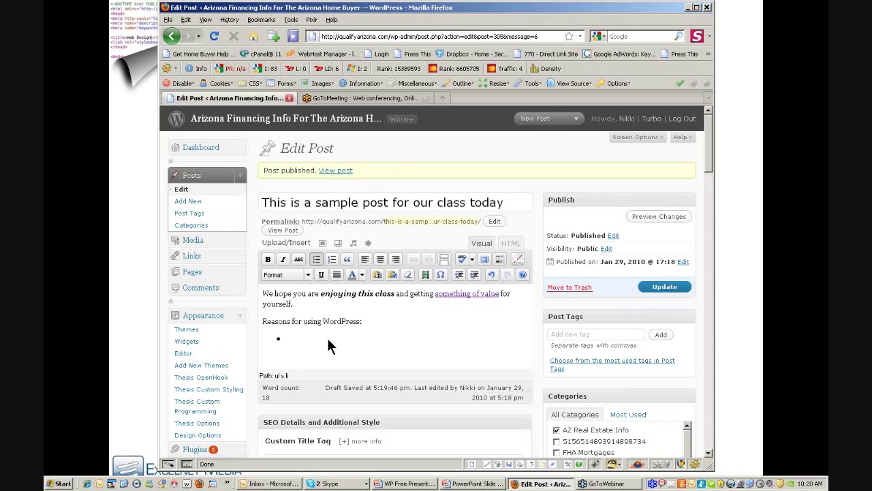
pyautogui.write('Easy!')
pyautogui.press('Return')
pyautogui.write('DIY!')
pyautogui.press('Return')
pyautogui.write('No')
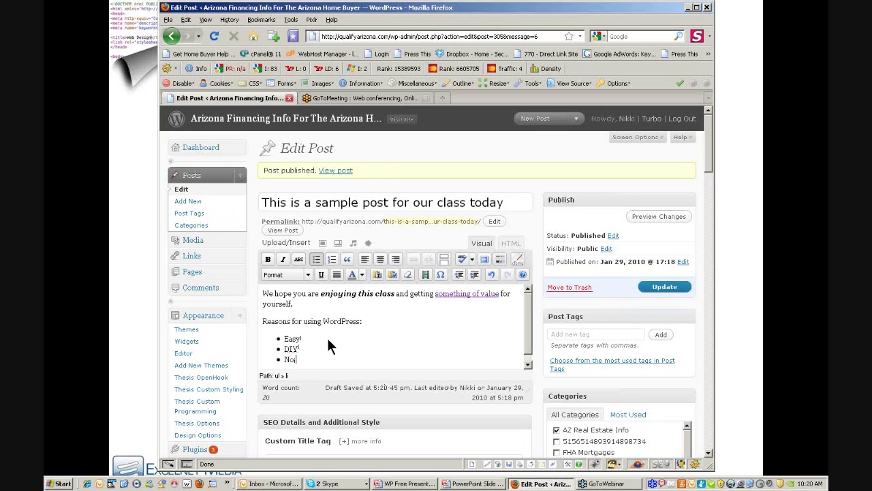
pyautogui.write(' Phogramming needed')
pyautogui.press('Return')
pyautogui.press('Return')
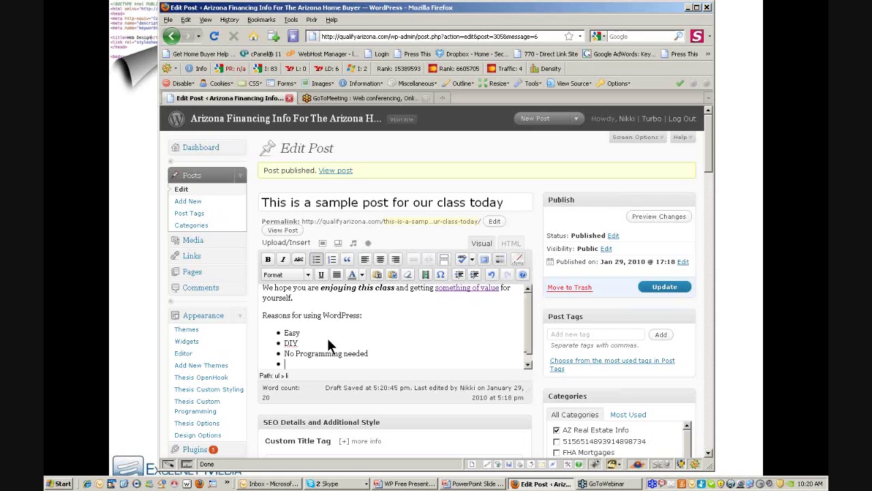
pyautogui.click(656, 291)
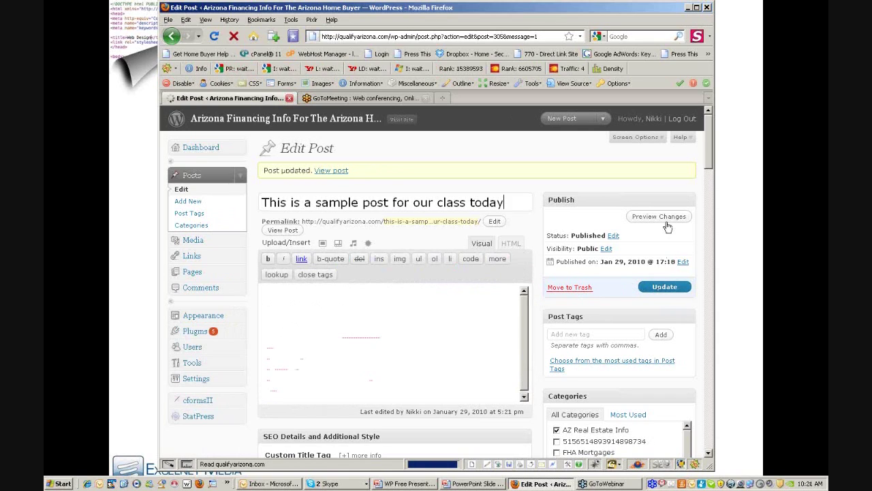
# Open qualifyarizona.com in a new browser tab and view the live post "This is a sample post for our class today"
pyautogui.click(377, 97)
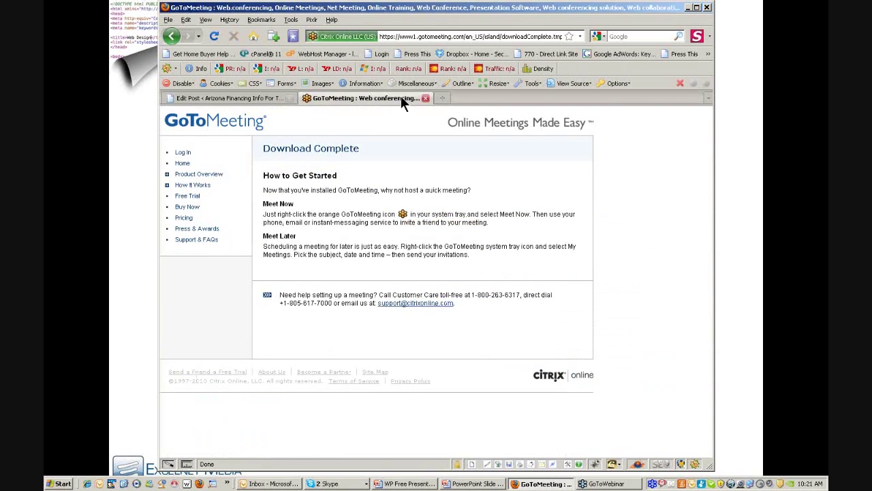
pyautogui.click(443, 99)
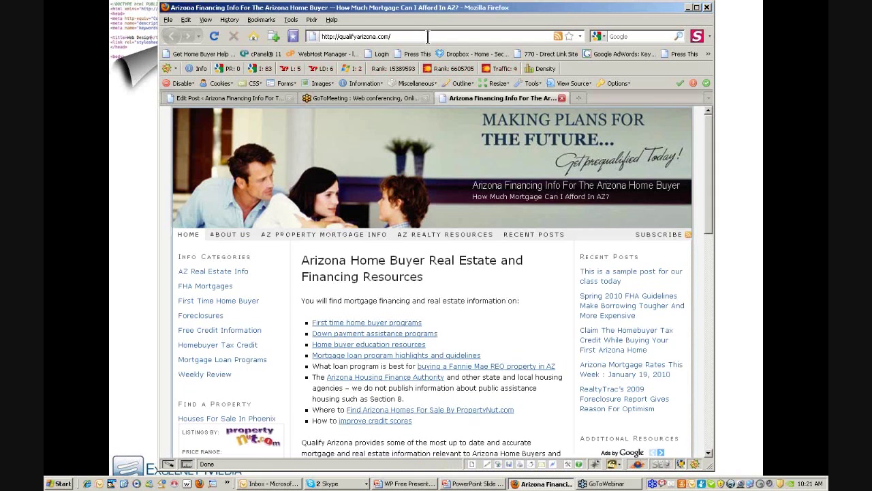
pyautogui.click(640, 276)
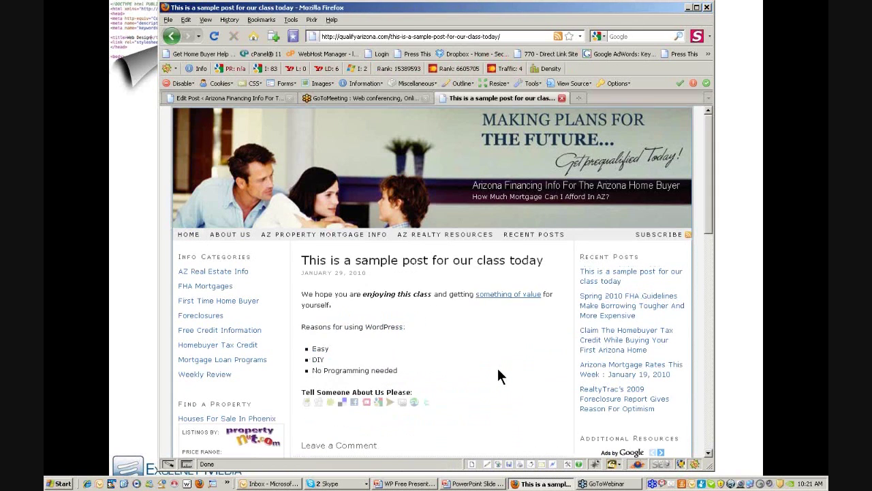
pyautogui.scroll(-2, 499, 372)
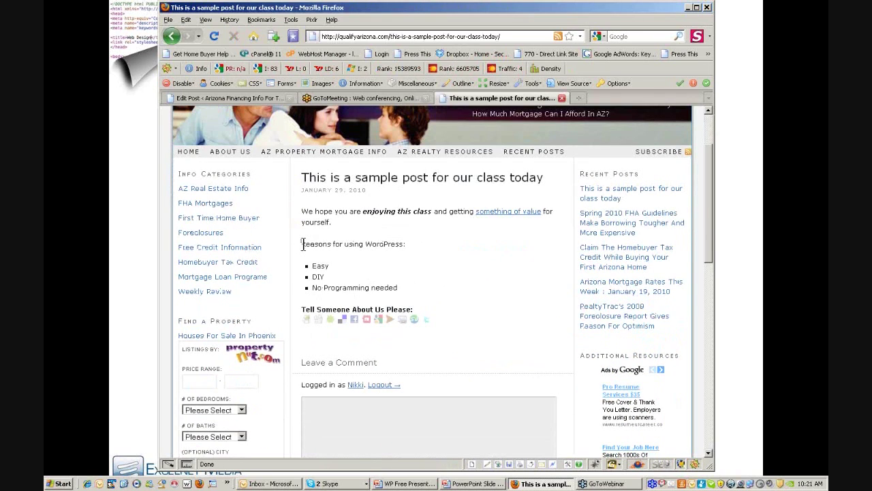
# Return to the post editor, maximize the browser window, and examine the post's HTML source and the SEO details section
pyautogui.click(242, 96)
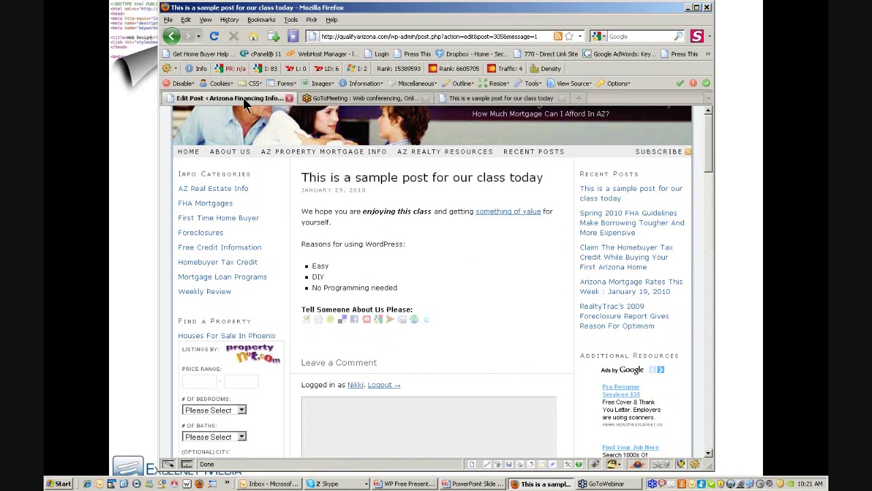
pyautogui.scroll(-2, 543, 375)
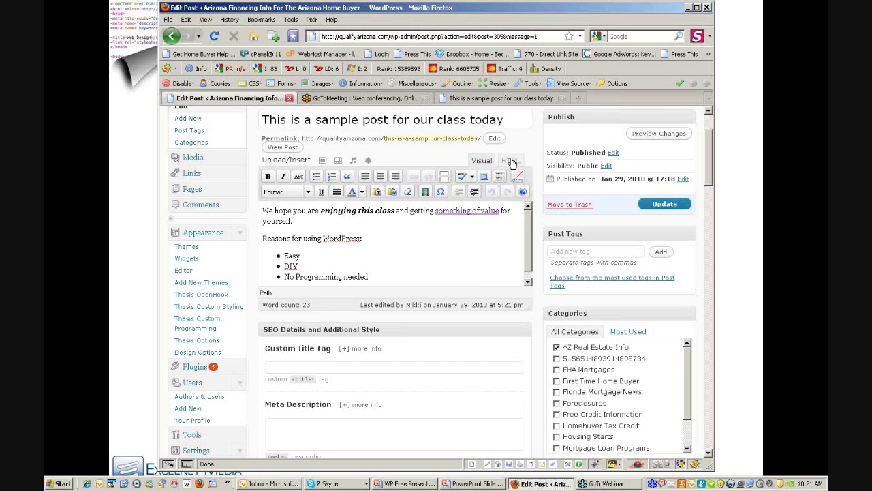
pyautogui.click(512, 160)
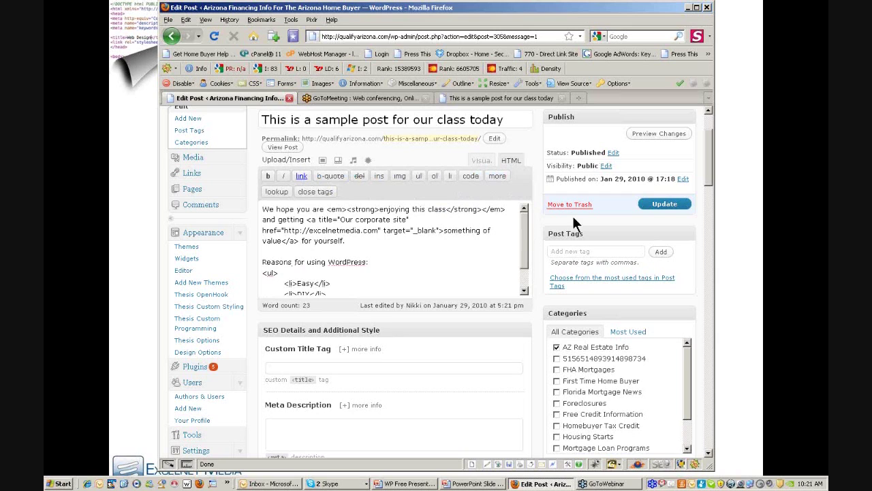
pyautogui.click(696, 7)
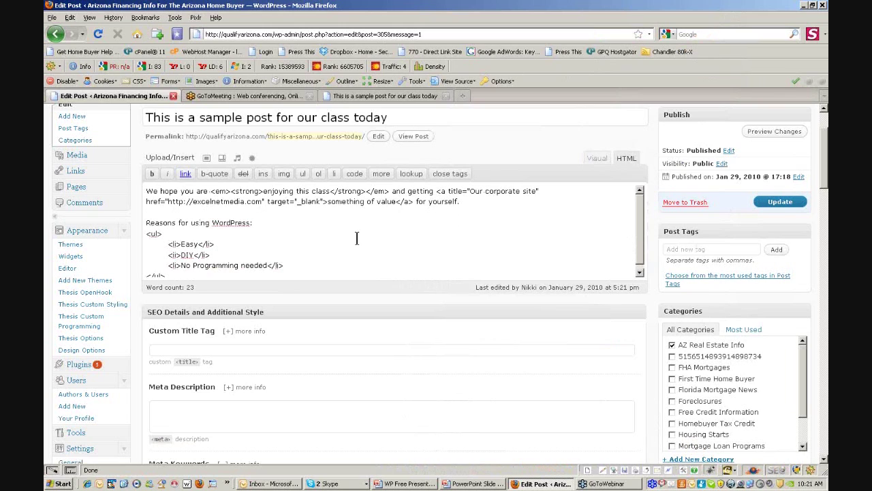
pyautogui.scroll(-1, 356, 238)
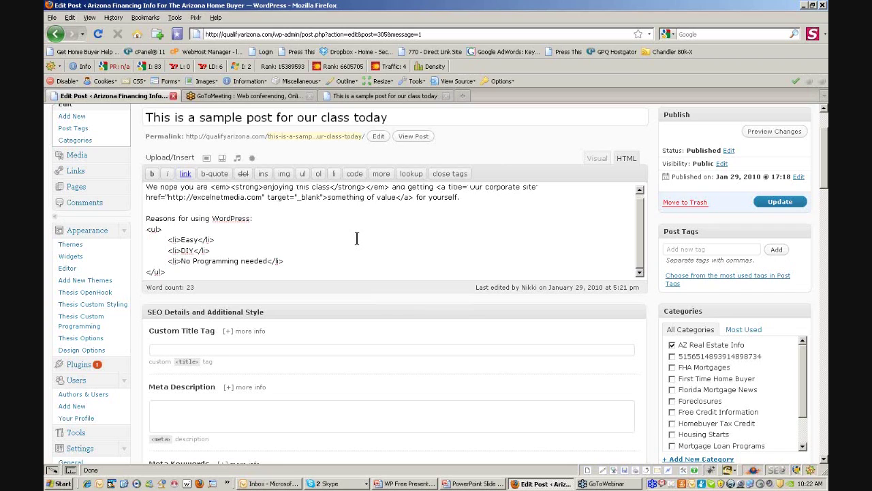
pyautogui.scroll(1, 356, 238)
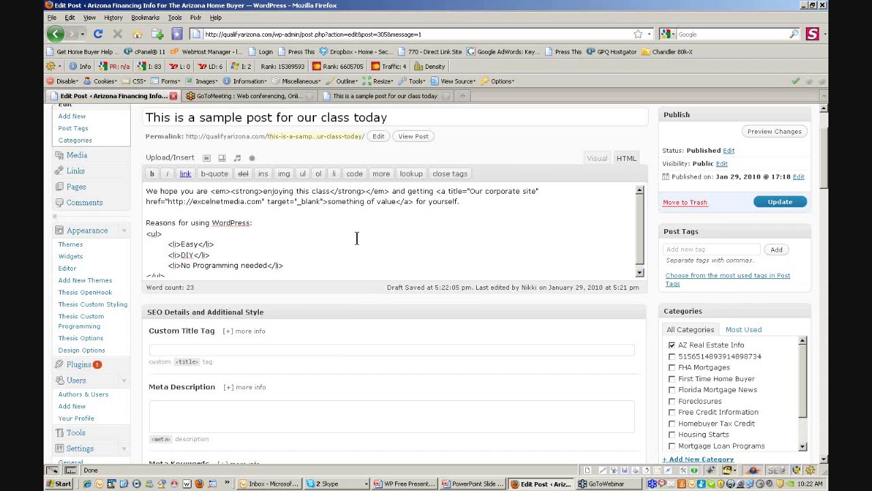
pyautogui.click(597, 158)
pyautogui.click(626, 161)
pyautogui.scroll(-1, 463, 254)
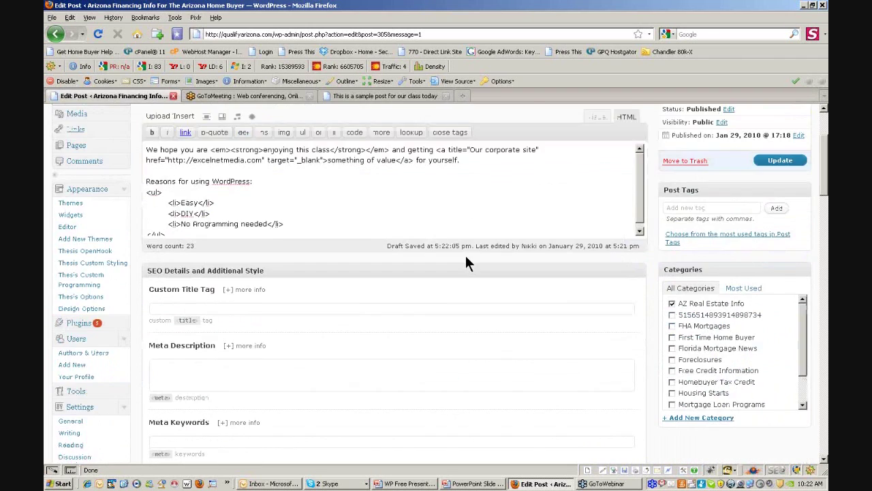
pyautogui.scroll(-3, 466, 257)
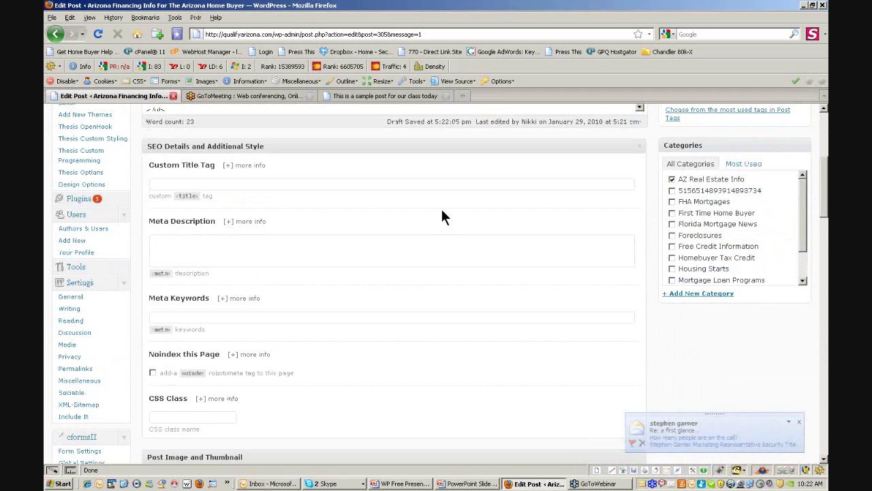
pyautogui.scroll(6, 441, 217)
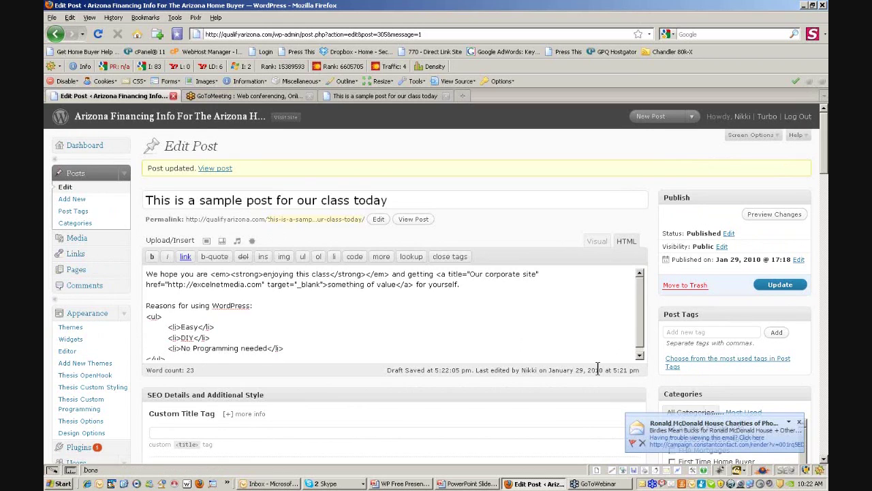
pyautogui.click(799, 423)
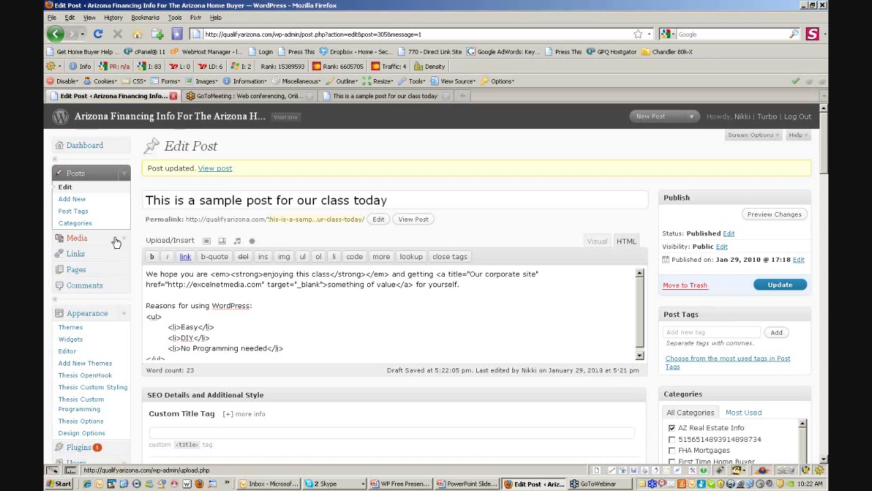
# Start adding an image to the post from the computer and browse to the istockphotos folder in My Documents
pyautogui.click(206, 241)
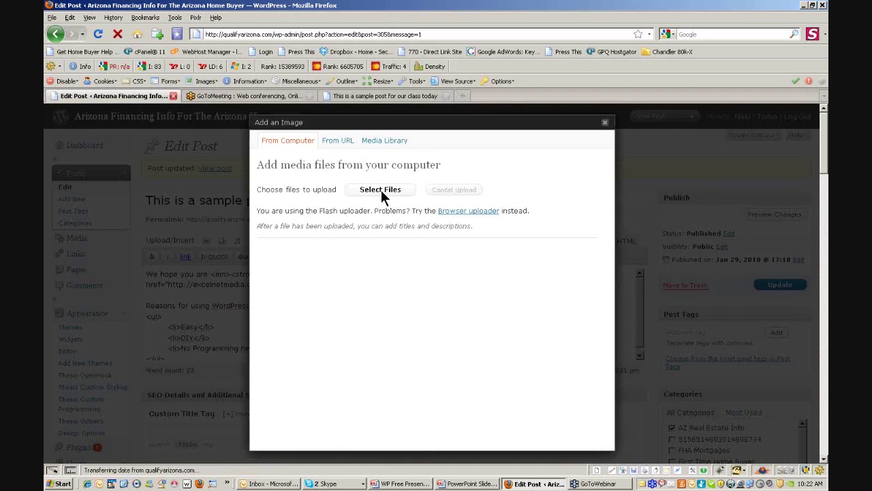
pyautogui.click(381, 189)
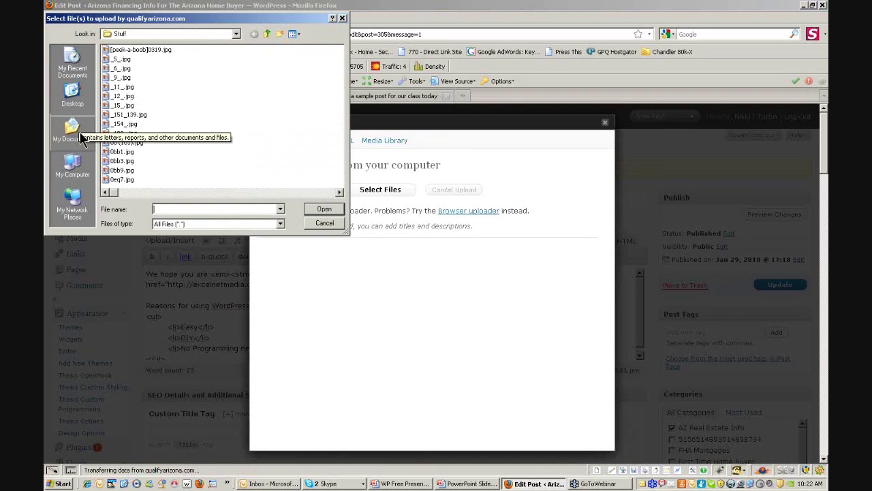
pyautogui.click(78, 126)
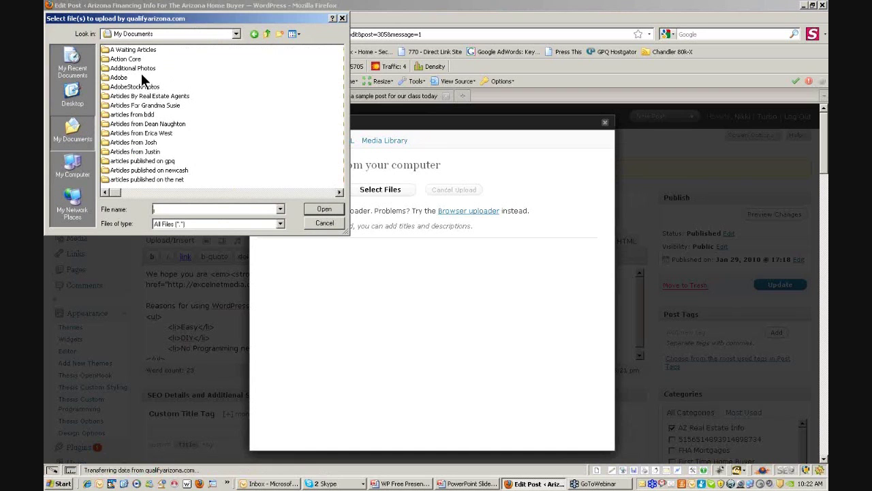
pyautogui.click(213, 192)
pyautogui.click(213, 192)
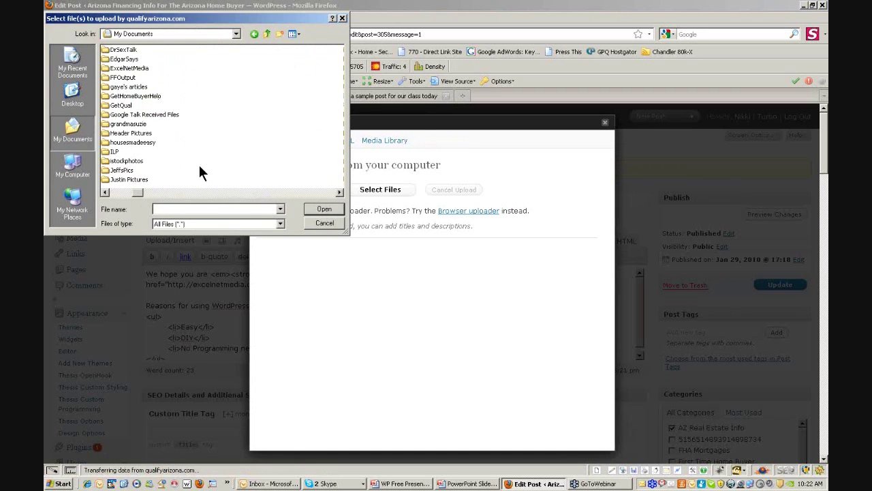
pyautogui.doubleClick(127, 162)
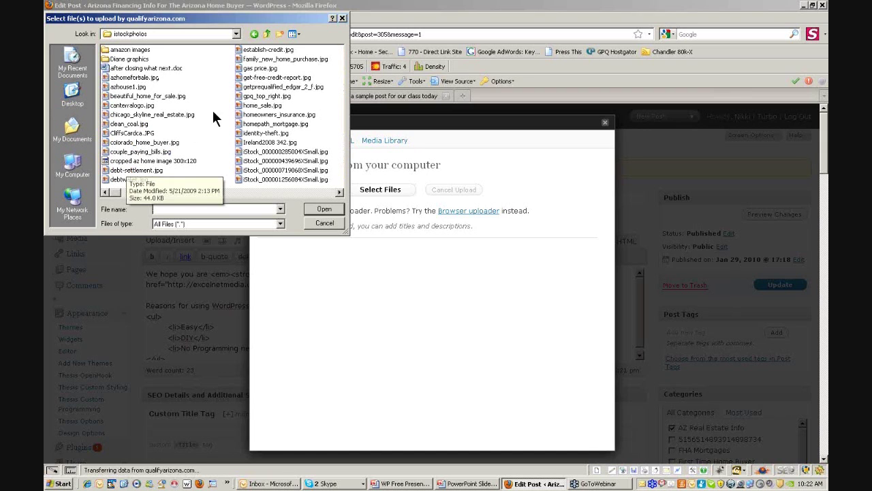
# Show the folder's files as thumbnails and upload azhomeforsale.jpg
pyautogui.rightClick(207, 86)
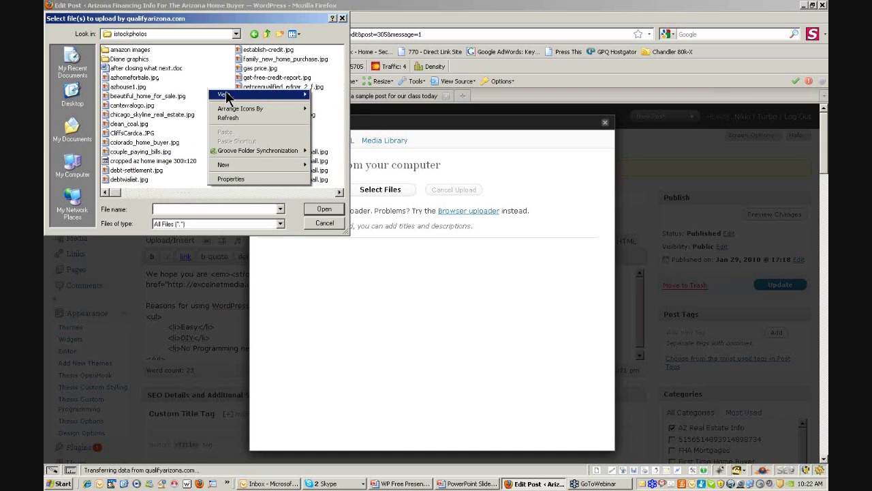
pyautogui.moveTo(229, 91)
pyautogui.click(321, 91)
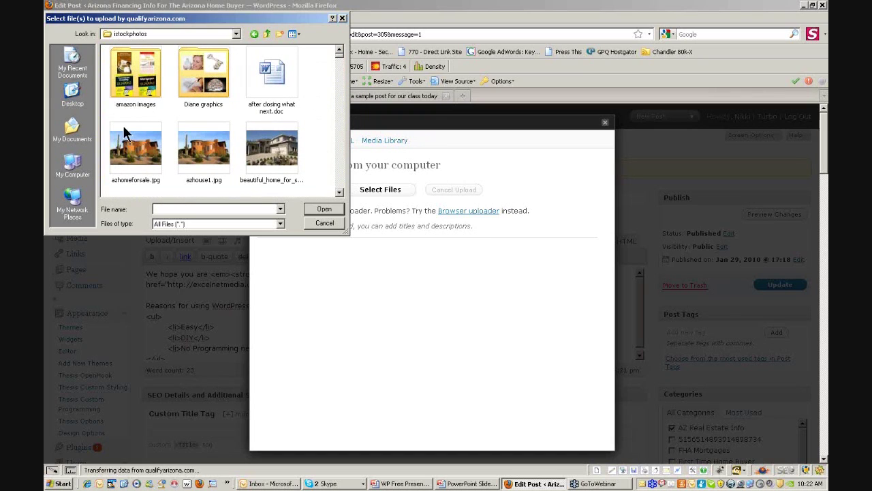
pyautogui.click(146, 156)
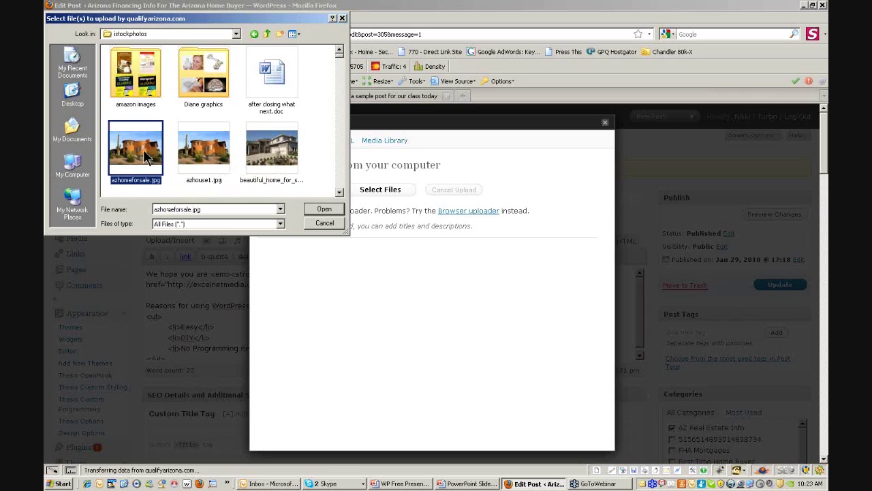
pyautogui.click(325, 210)
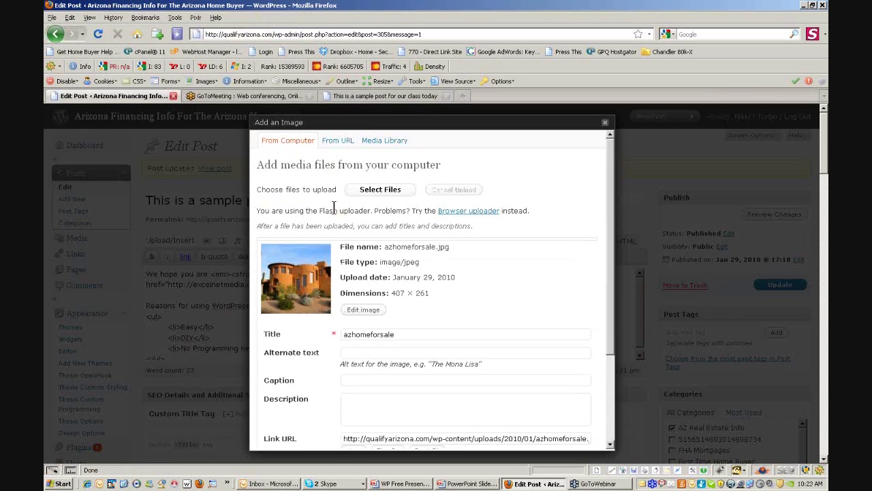
# Set the uploaded image's title to "Arizona Desert Home For Sale"
pyautogui.doubleClick(349, 336)
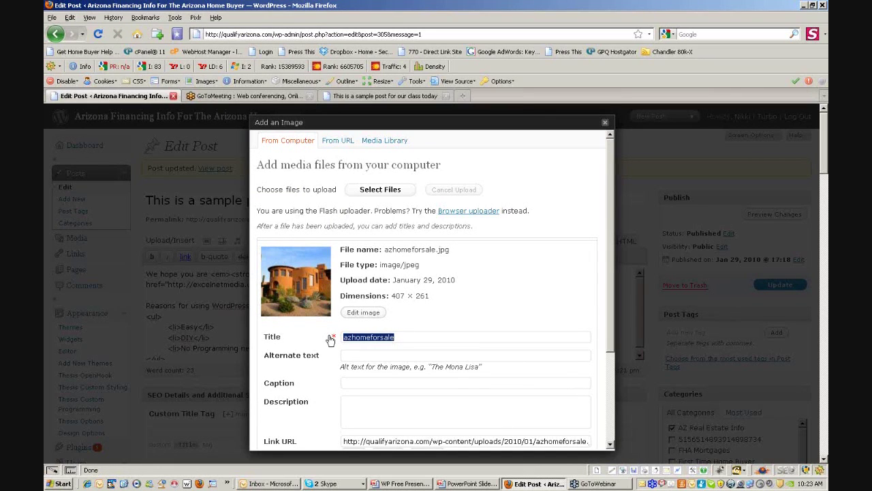
pyautogui.write('Arizona Deser')
pyautogui.press('BackSpace')
pyautogui.press('BackSpace')
pyautogui.press('BackSpace')
pyautogui.press('BackSpace')
pyautogui.write('esert Home For Sale')
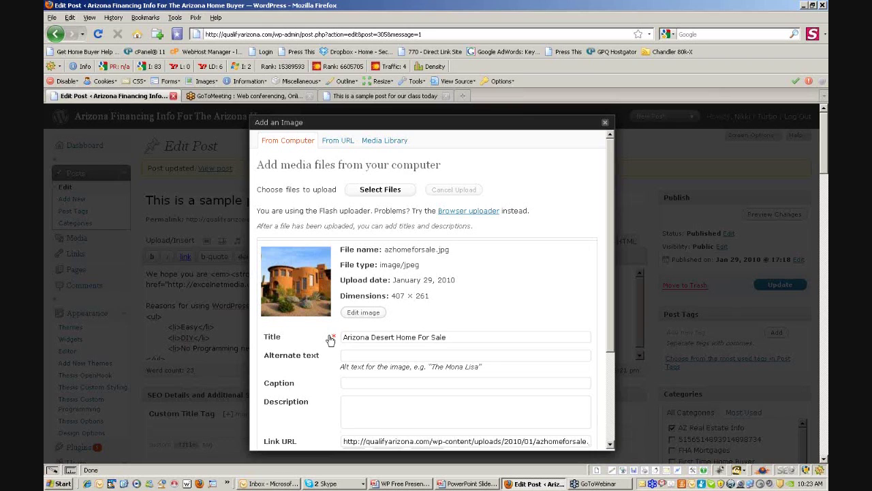
# Copy the image's title "Arizona Desert Home For Sale" into its alternate text and caption
pyautogui.moveTo(455, 338); pyautogui.dragTo(315, 344)
pyautogui.hotkey('ctrl', 'c')
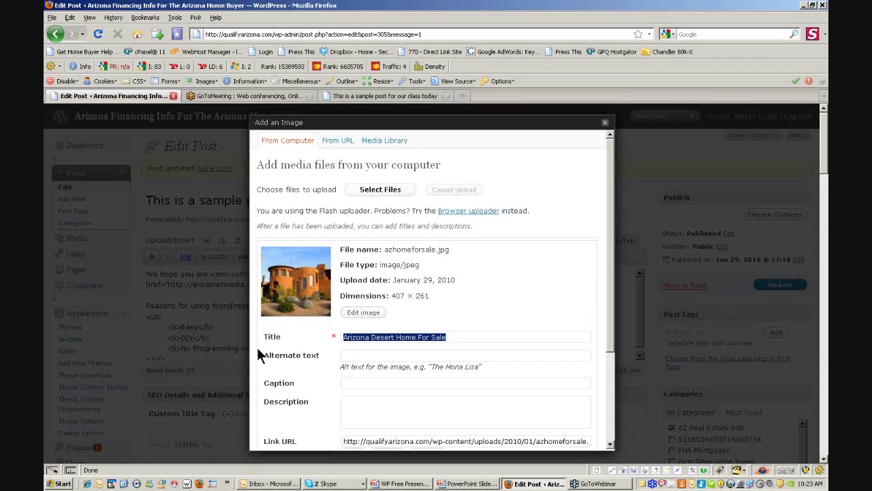
pyautogui.click(365, 355)
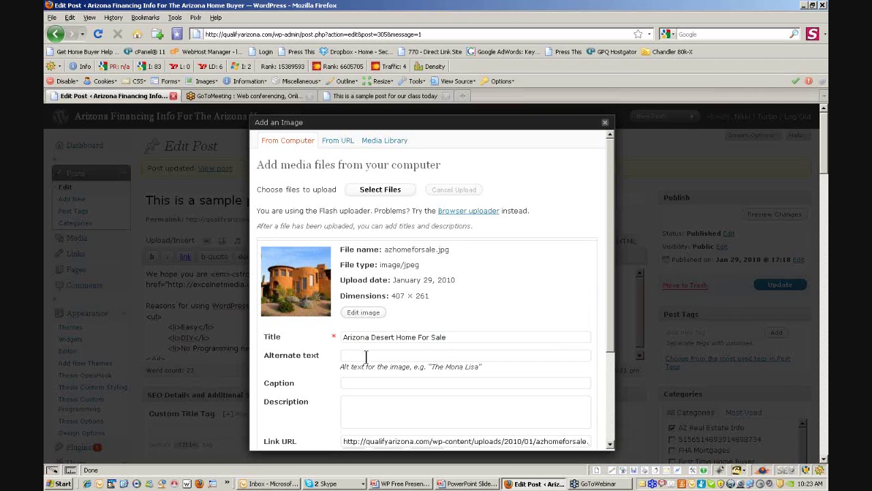
pyautogui.hotkey('ctrl', 'v')
pyautogui.scroll(-1, 366, 356)
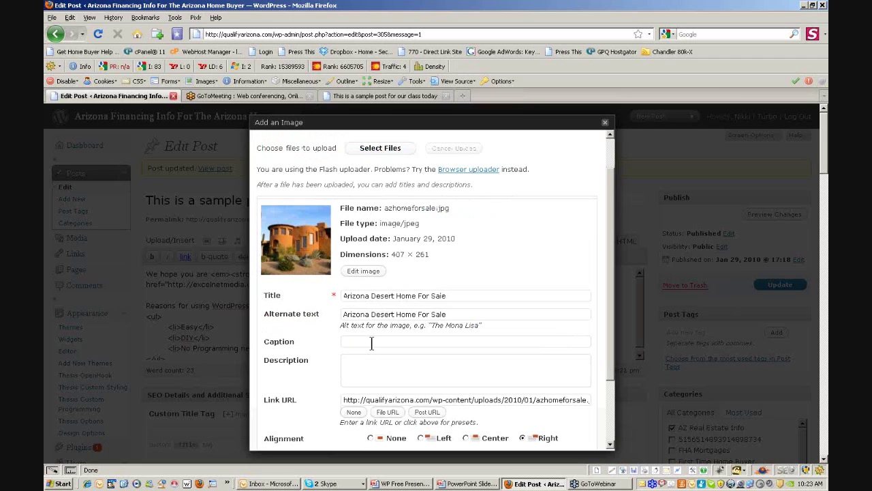
pyautogui.hotkey('ctrl', 'v')
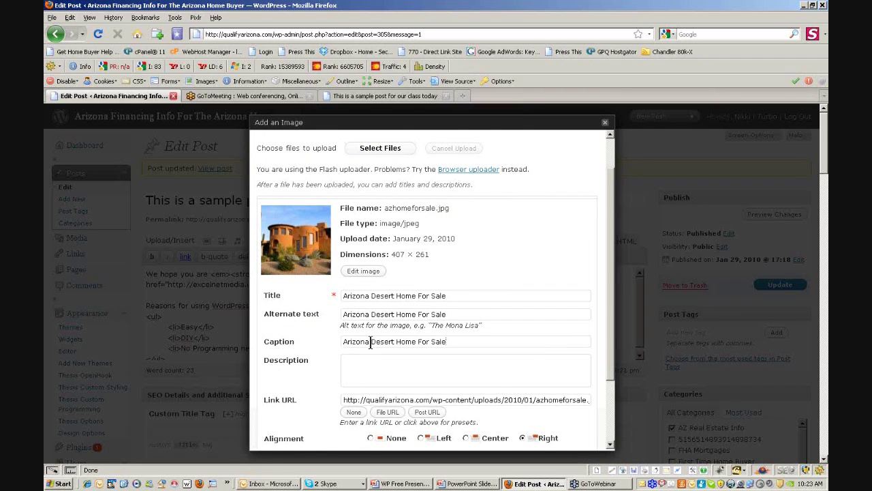
# Insert the uploaded image into the post at medium size with right alignment, and check it in the visual editor
pyautogui.scroll(-1, 374, 344)
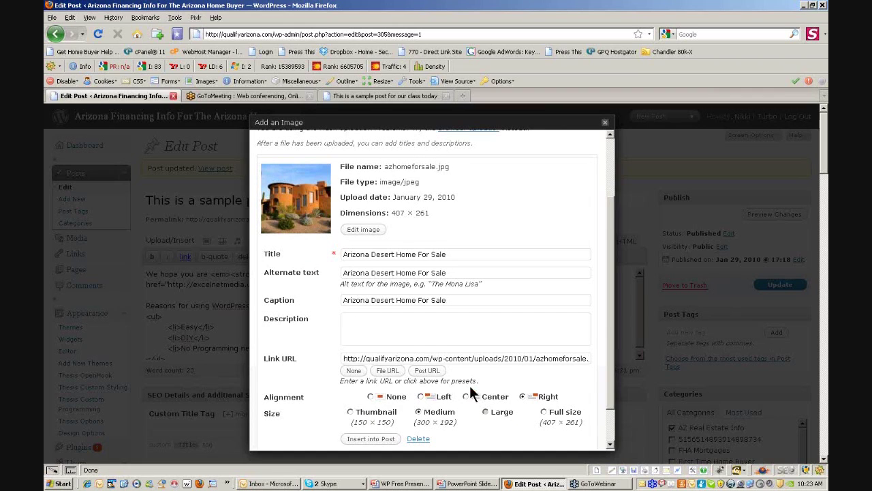
pyautogui.scroll(-1, 521, 410)
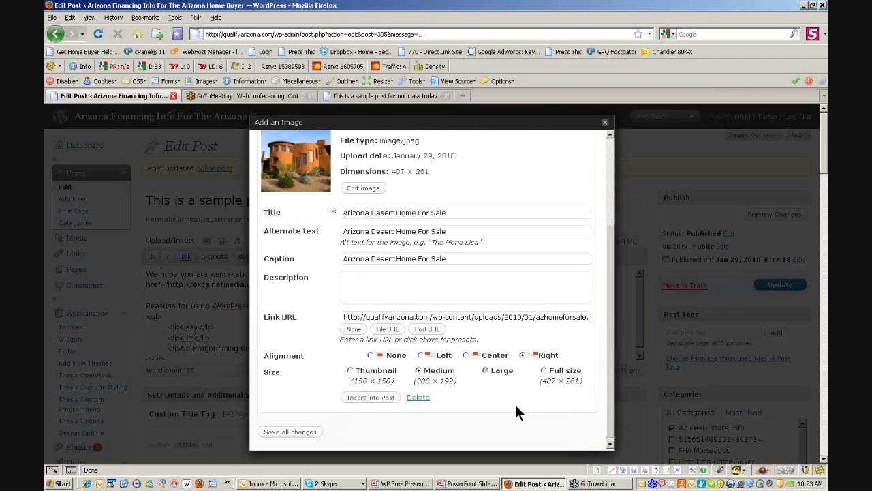
pyautogui.click(371, 395)
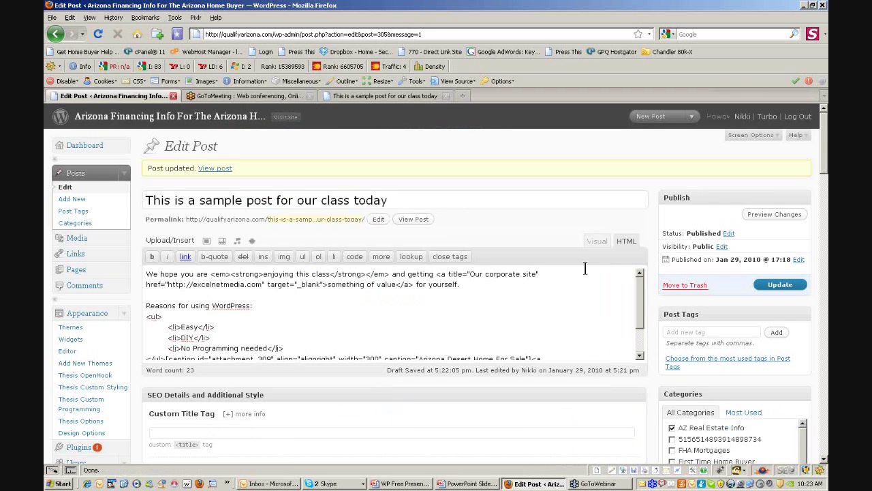
pyautogui.click(597, 241)
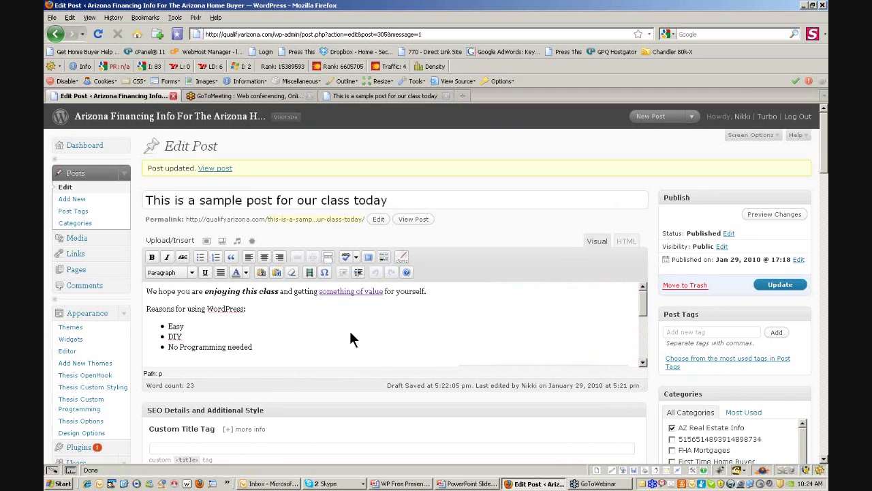
pyautogui.scroll(-3, 349, 330)
pyautogui.scroll(3, 347, 334)
# Update the post and reload its published page to view the inserted image
pyautogui.click(779, 285)
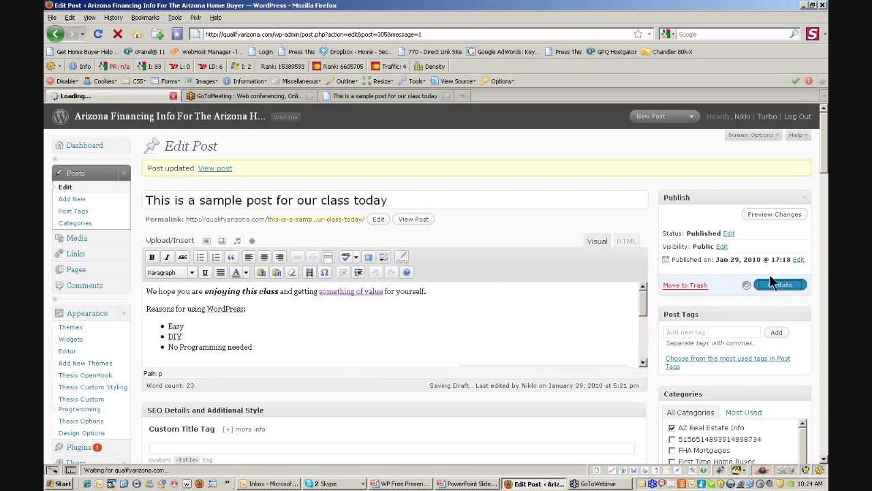
pyautogui.click(411, 96)
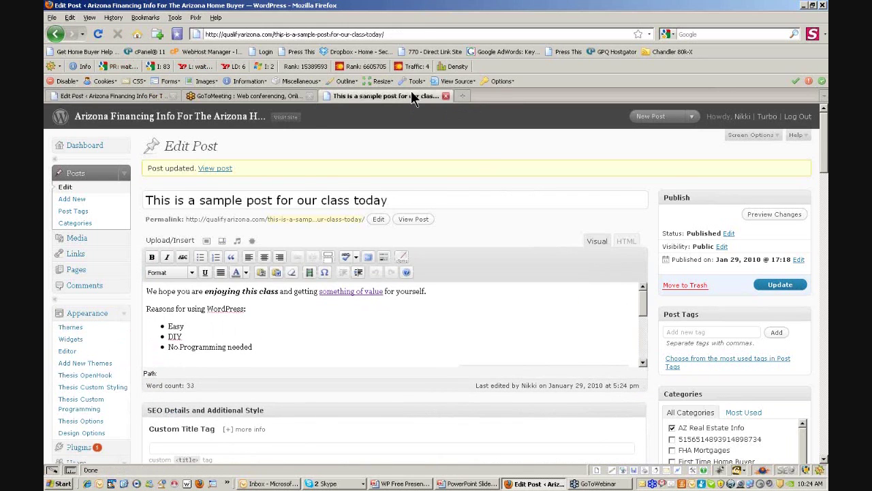
pyautogui.click(99, 34)
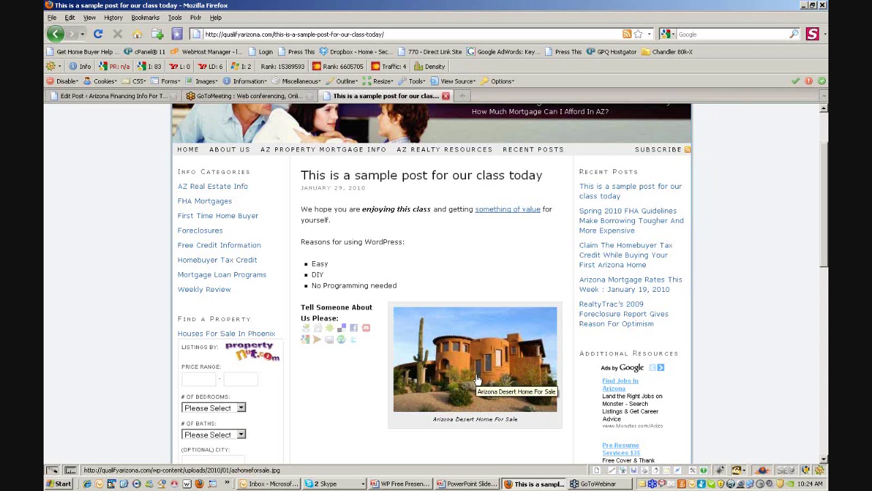
# In the post's HTML source, move the image's caption code from below the bulleted list to the very beginning, and return to the visual view
pyautogui.click(99, 95)
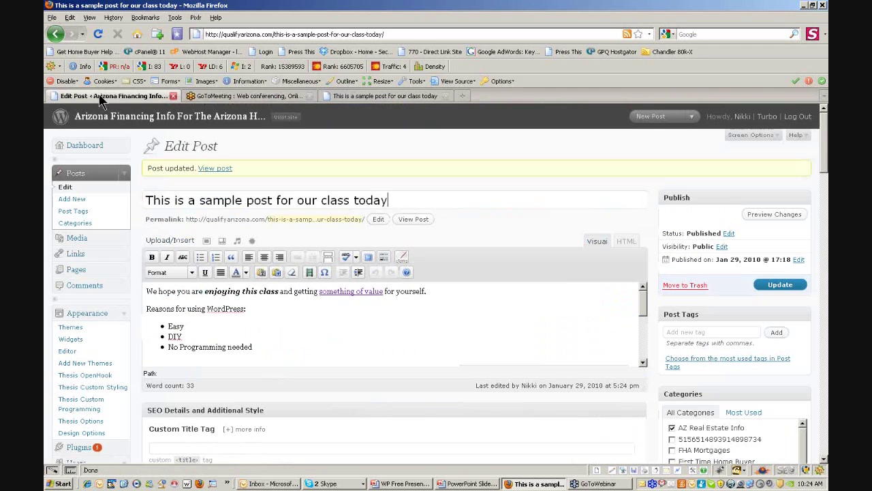
pyautogui.click(627, 242)
pyautogui.scroll(-3, 409, 327)
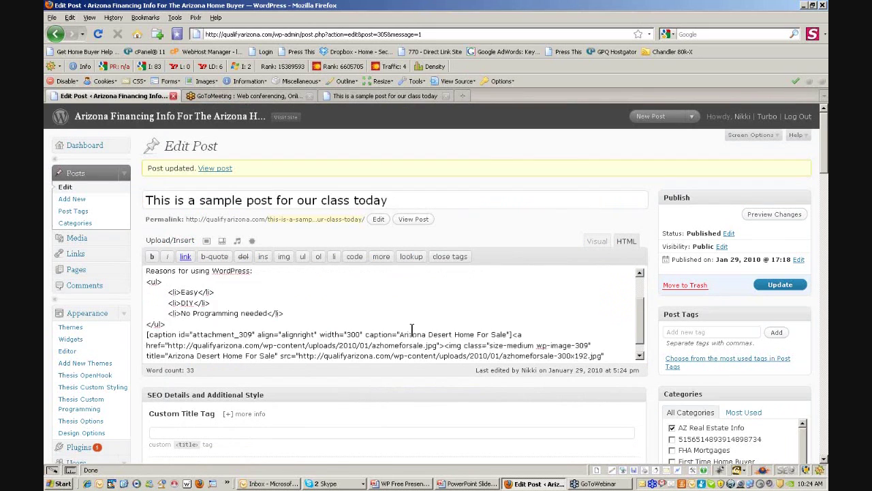
pyautogui.moveTo(449, 355); pyautogui.dragTo(147, 323)
pyautogui.hotkey('ctrl', 'c')
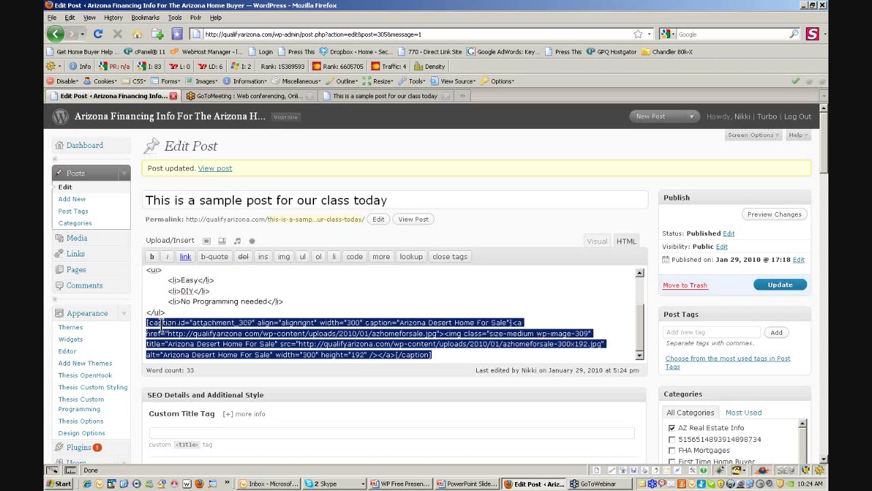
pyautogui.press('Delete')
pyautogui.scroll(2, 175, 333)
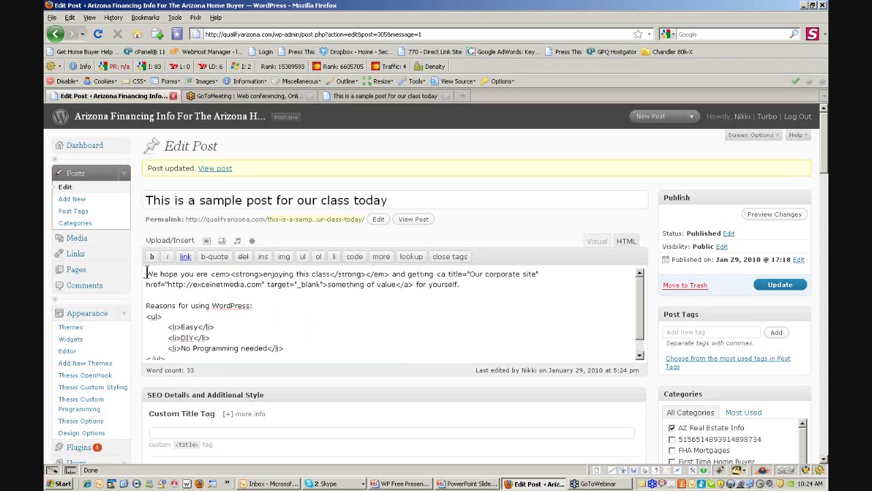
pyautogui.hotkey('ctrl', 'v')
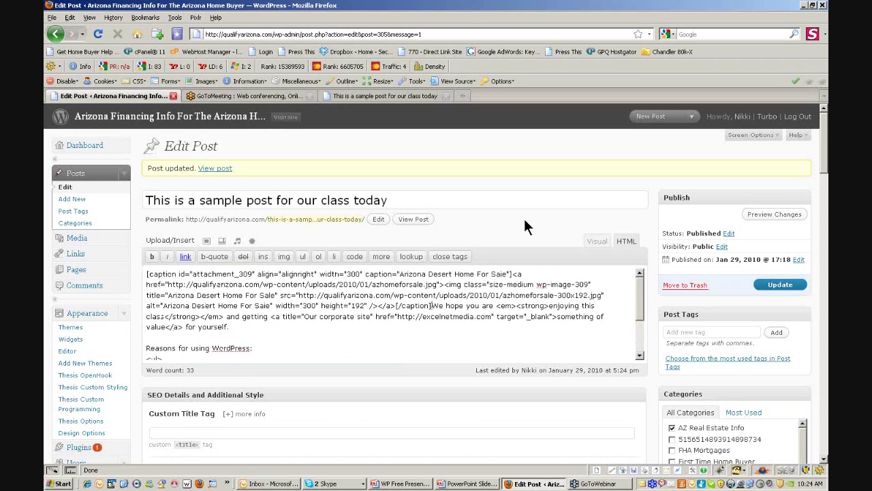
pyautogui.click(595, 242)
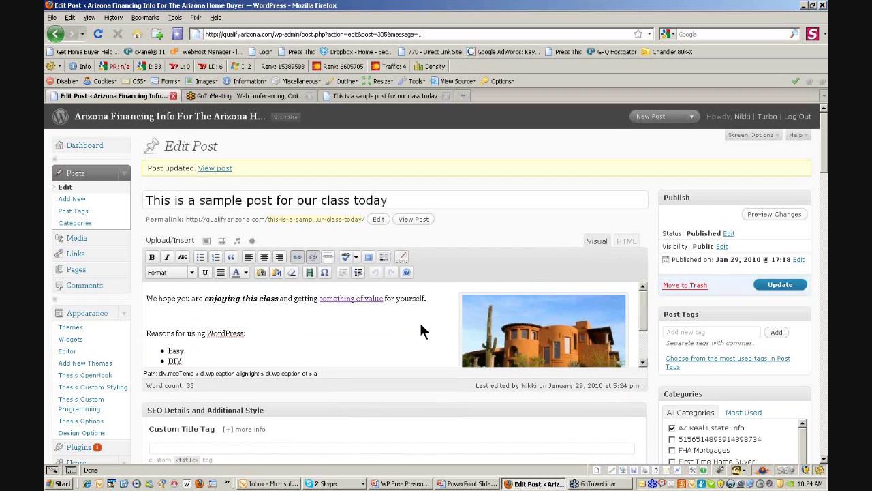
# Save the image's new position in the post and refresh the published page to check the layout
pyautogui.click(765, 289)
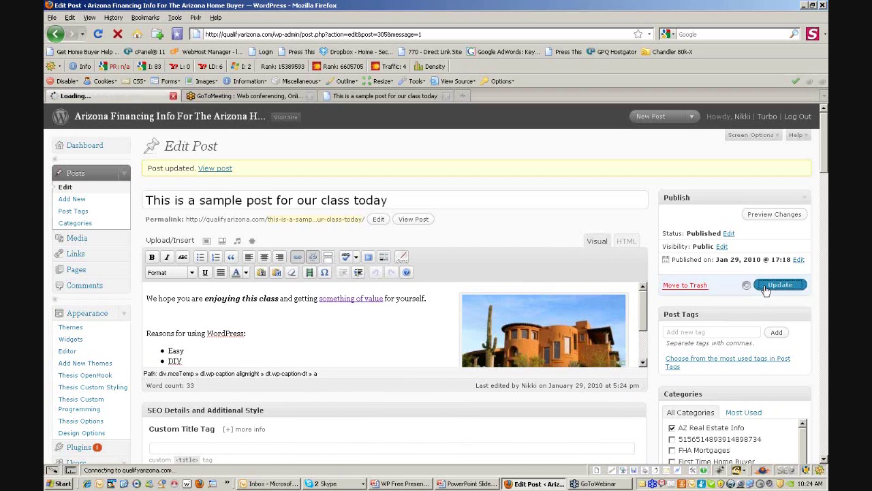
pyautogui.click(349, 99)
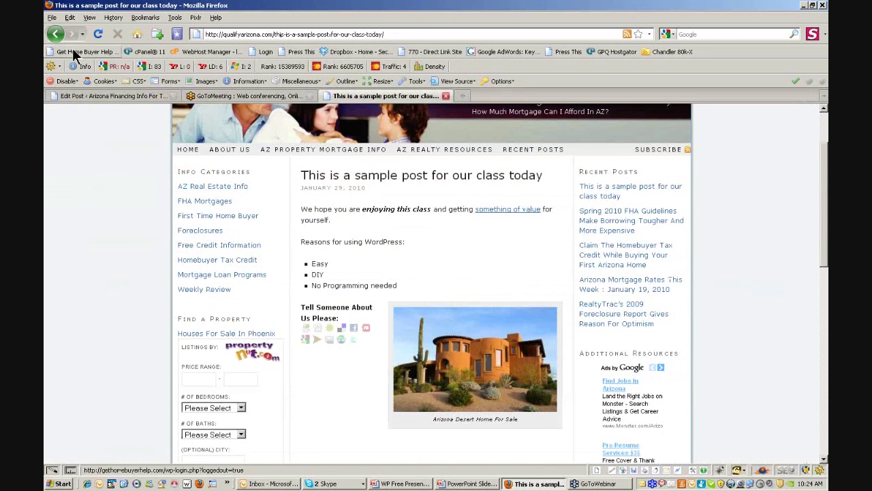
pyautogui.click(97, 35)
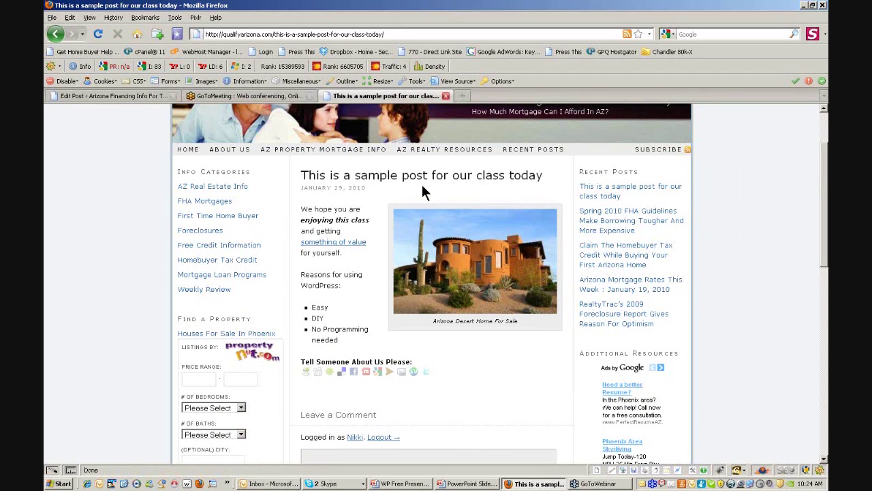
# Return to the post editor and shrink the house image proportionally to about four fifths of its size
pyautogui.click(135, 96)
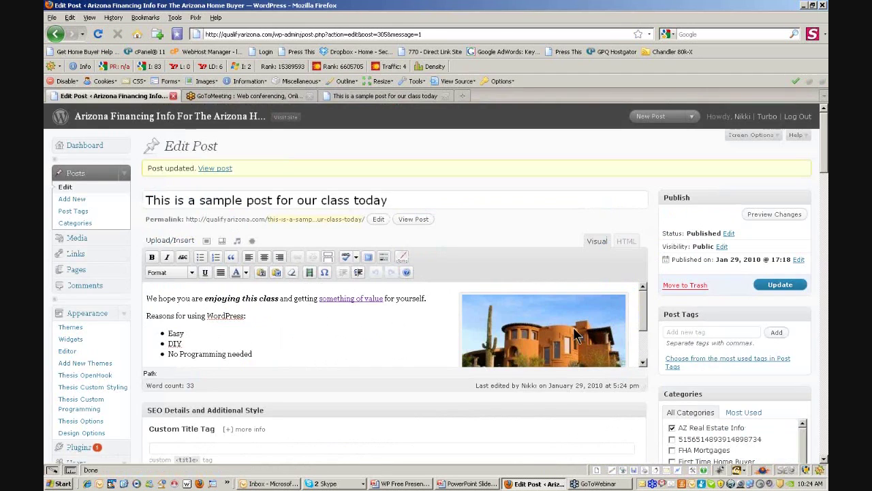
pyautogui.click(575, 334)
pyautogui.moveTo(462, 295); pyautogui.dragTo(494, 311)
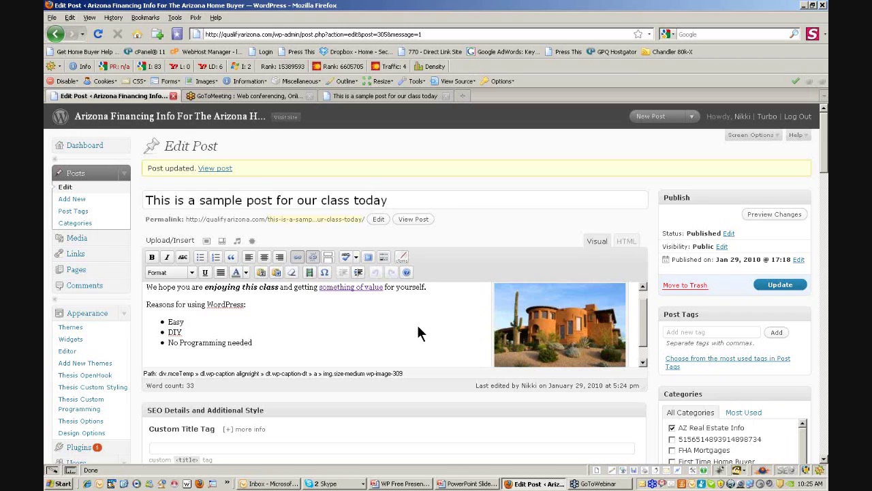
# Update the post with the smaller image and reload the published page
pyautogui.click(783, 288)
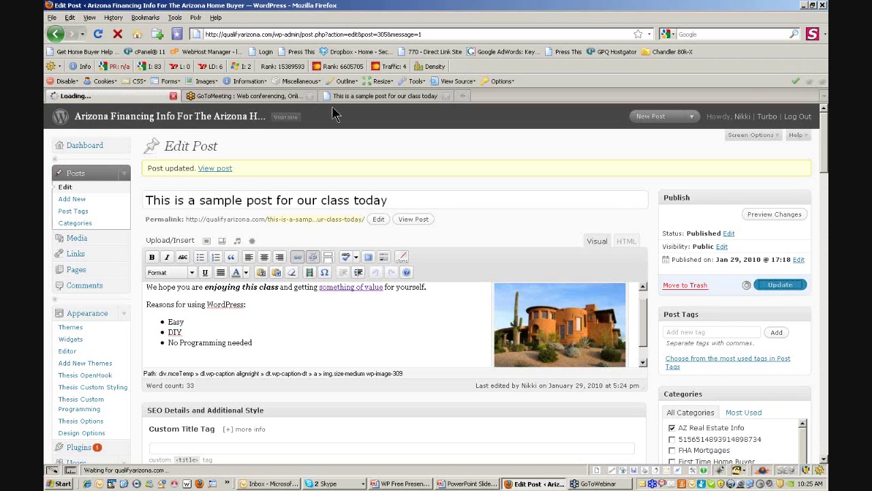
pyautogui.click(407, 97)
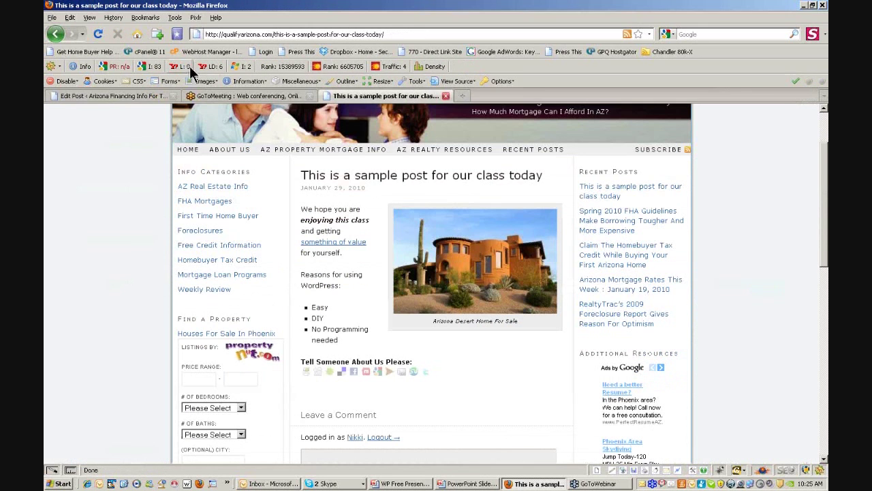
pyautogui.click(97, 37)
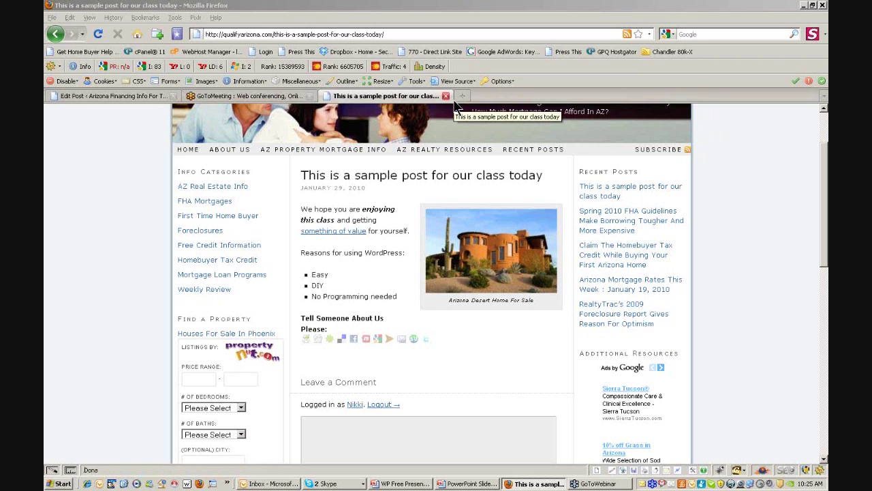
# Compare the image and text layout in the post editor with the published page
pyautogui.click(110, 96)
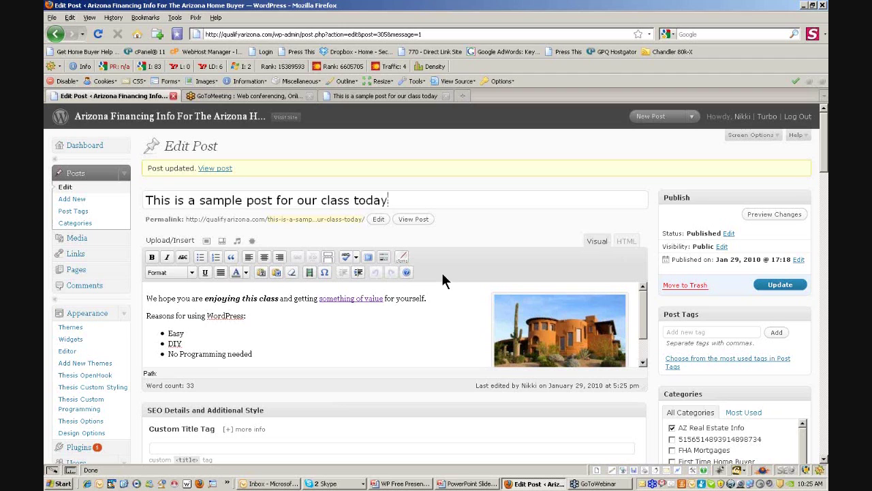
pyautogui.click(361, 97)
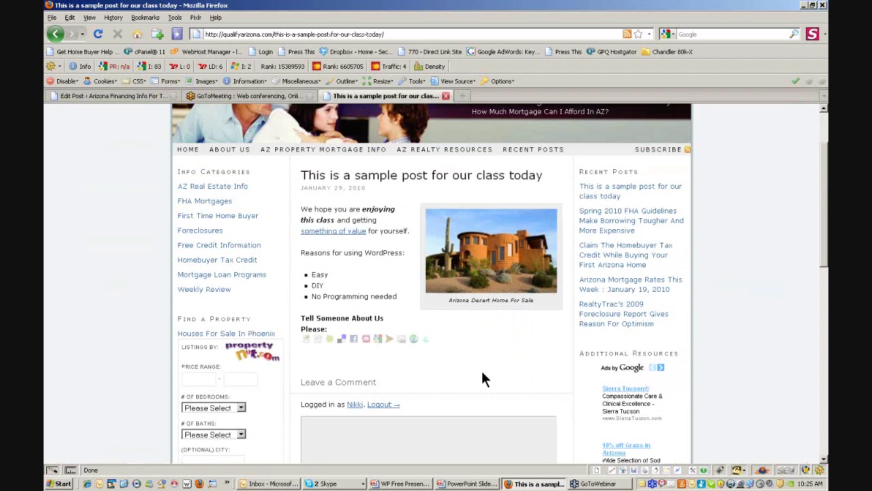
pyautogui.click(110, 97)
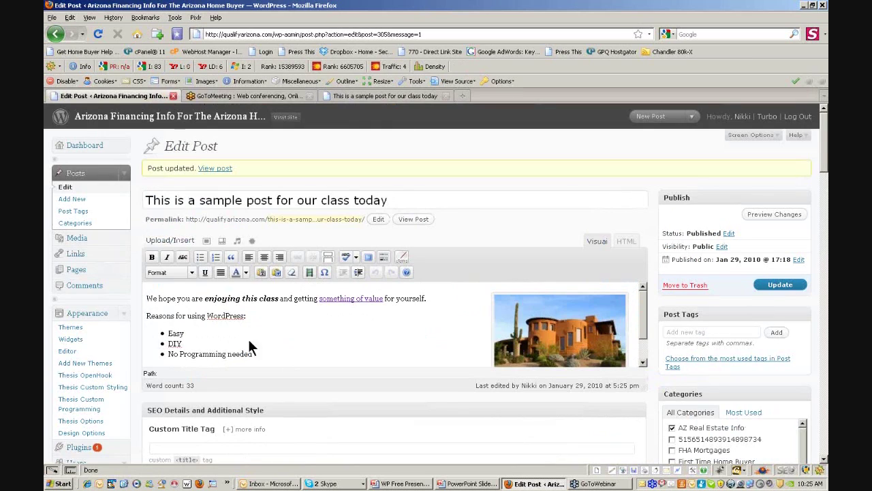
# Examine the Update Services list in the site's Writing settings, and minimize the browser to return to the presentation slide
pyautogui.scroll(-6, 133, 375)
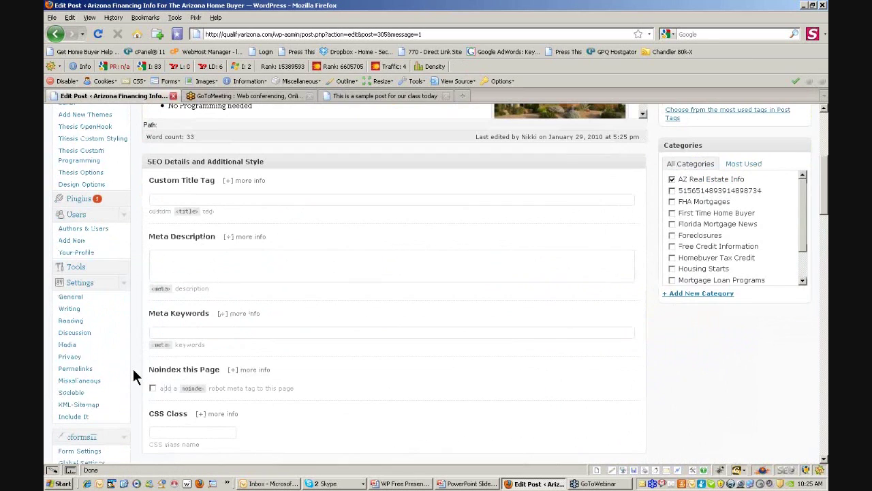
pyautogui.click(71, 311)
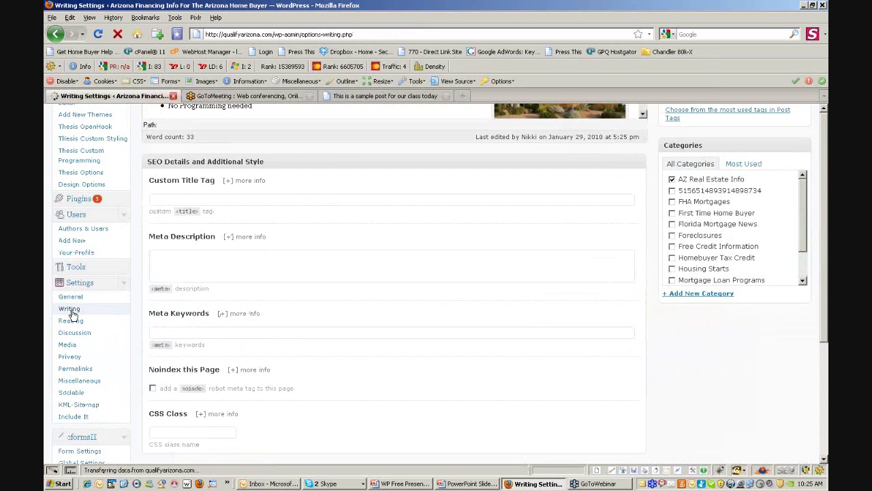
pyautogui.scroll(-4, 236, 323)
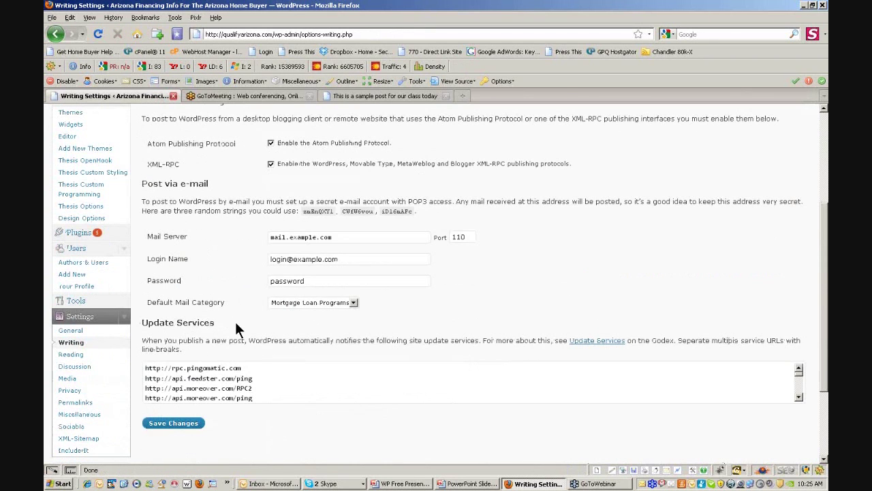
pyautogui.moveTo(234, 320); pyautogui.dragTo(137, 319)
pyautogui.click(145, 334)
pyautogui.doubleClick(205, 320)
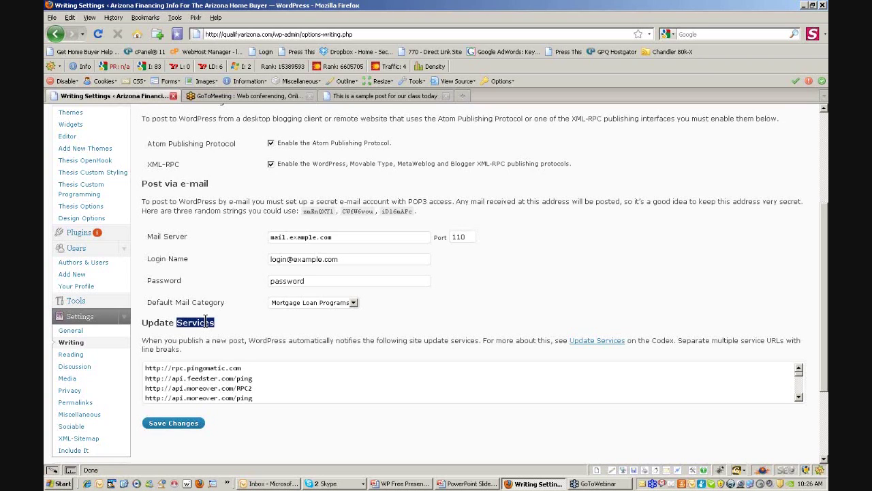
pyautogui.click(205, 321)
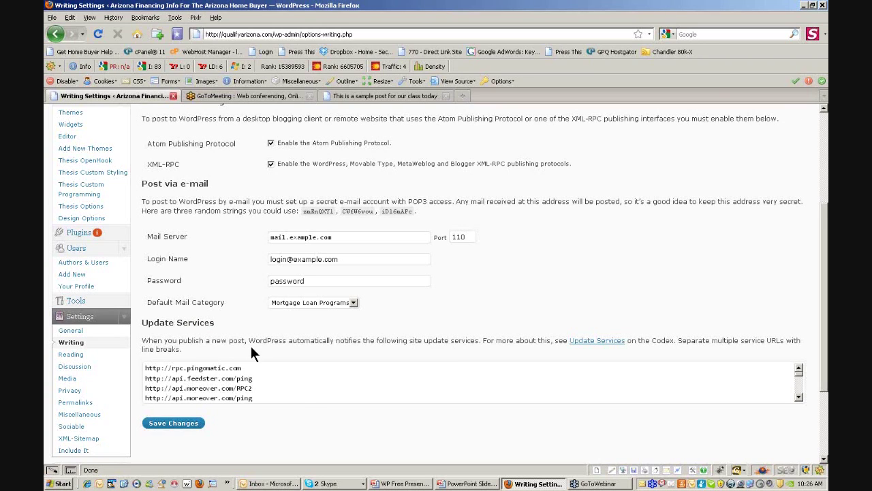
pyautogui.scroll(5, 301, 393)
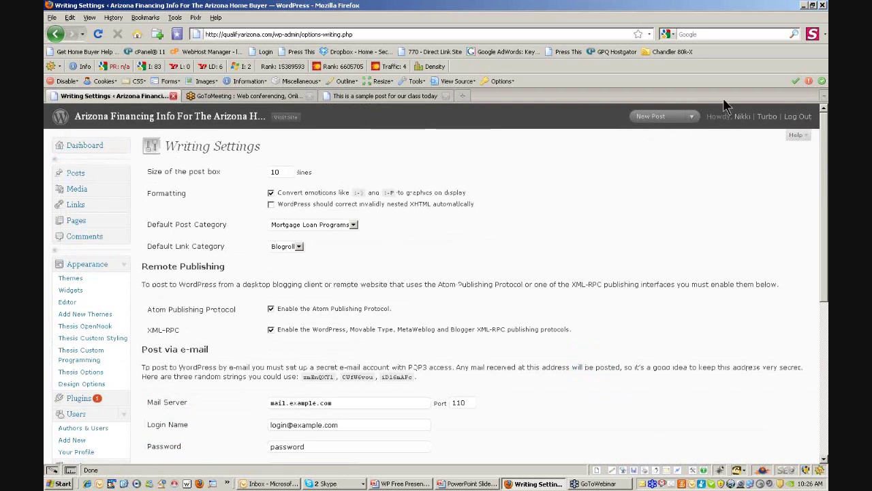
pyautogui.click(803, 5)
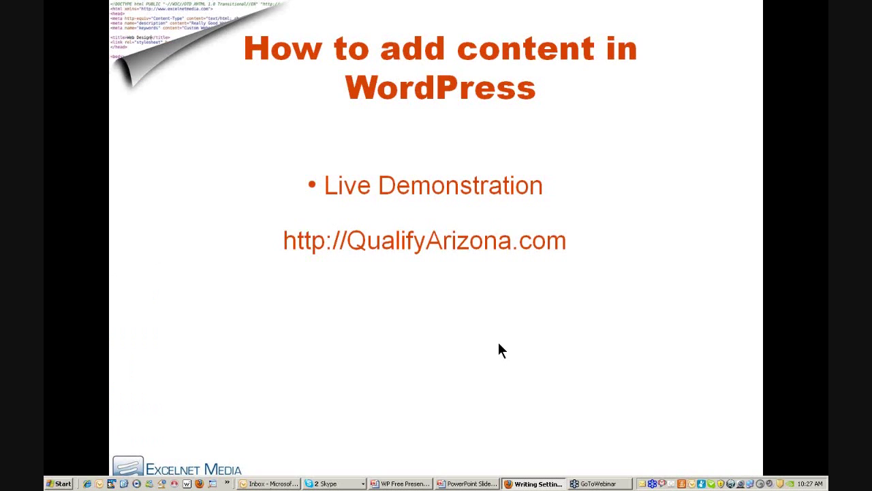